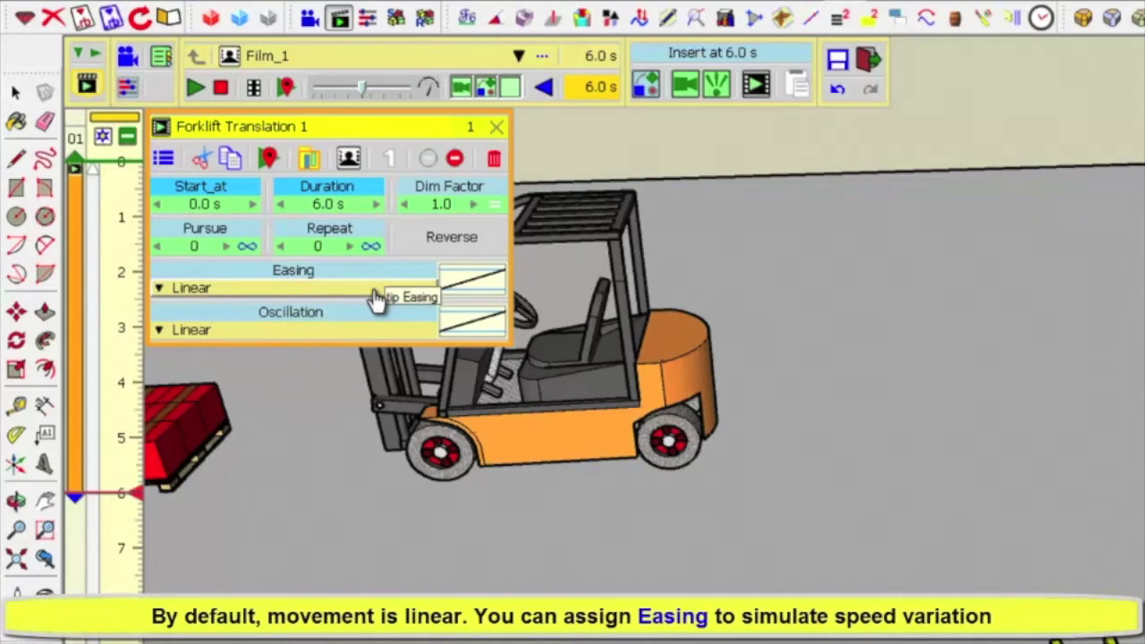
Open the easing preset palette for the Forklift Translation 1 clip from the Linear dropdown
{"action": "left_click", "coordinate": [375, 293]}
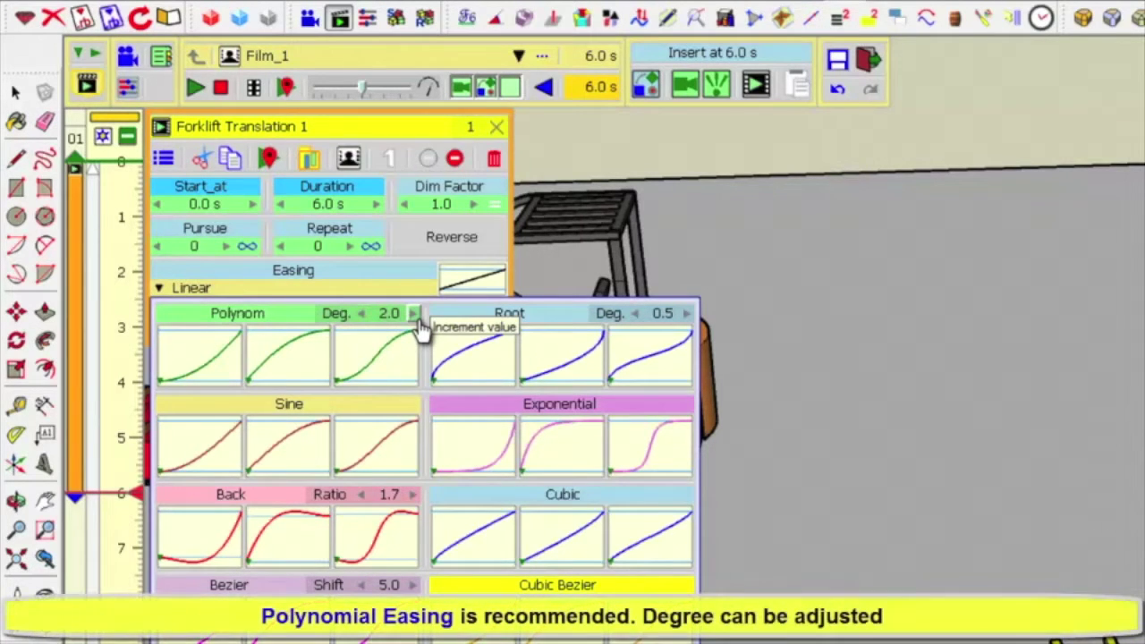
Raise the Polynom Deg. value from 2.0 to 3.0 in two 0.5 steps
{"action": "left_click", "coordinate": [414, 313]}
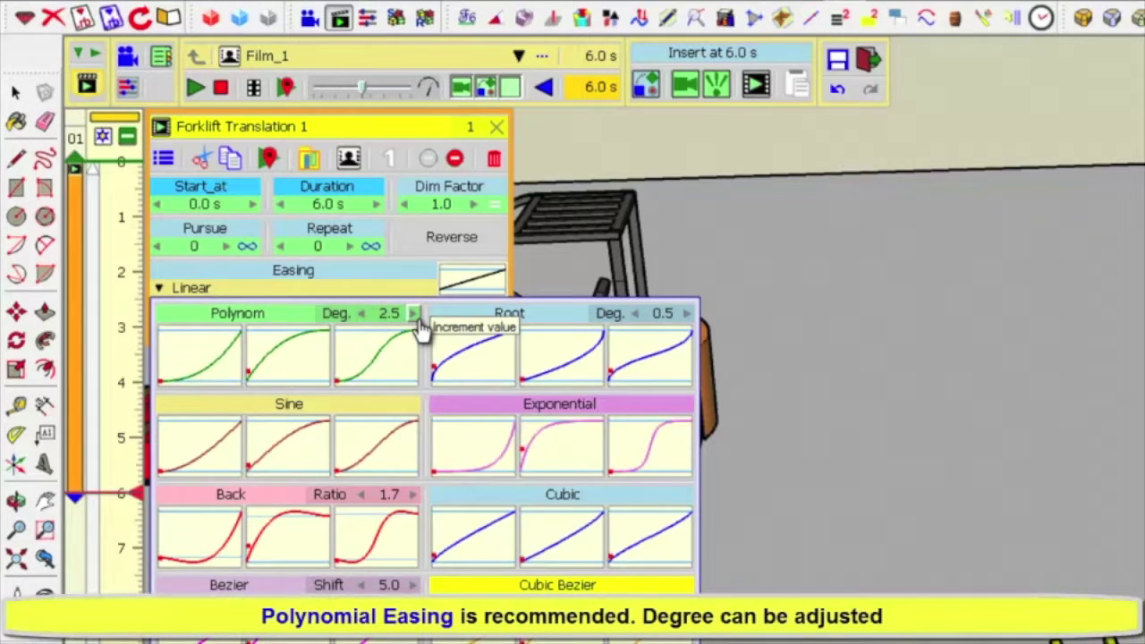
{"action": "left_click", "coordinate": [414, 313]}
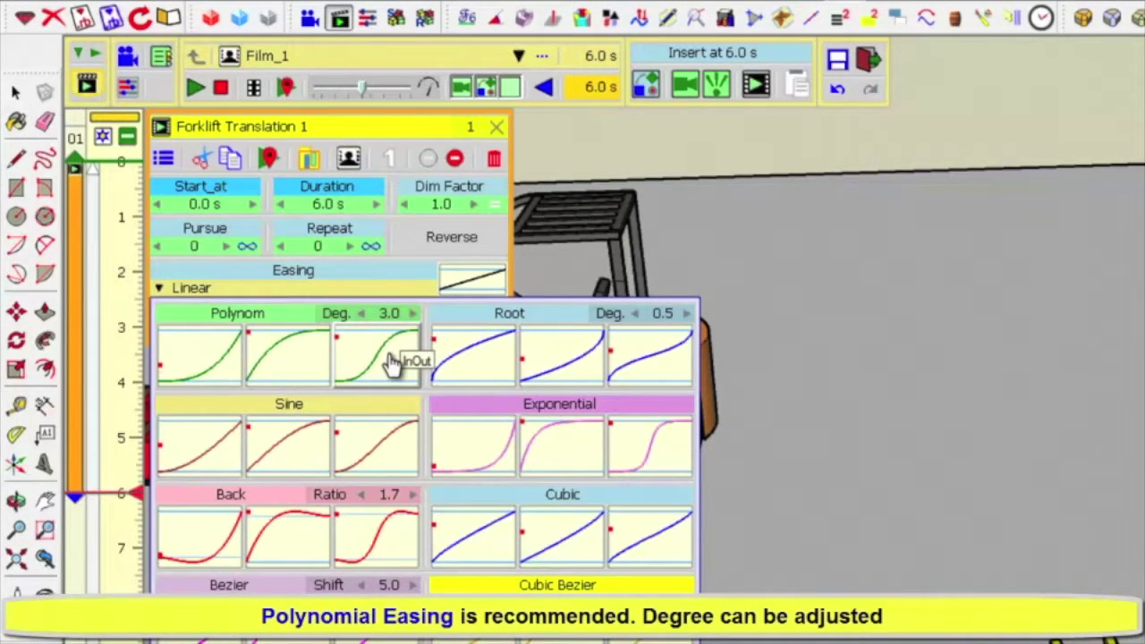
Apply InOutPolynom [3.0] easing to Forklift Translation 1 and play the 6.0 s move
{"action": "left_click", "coordinate": [391, 362]}
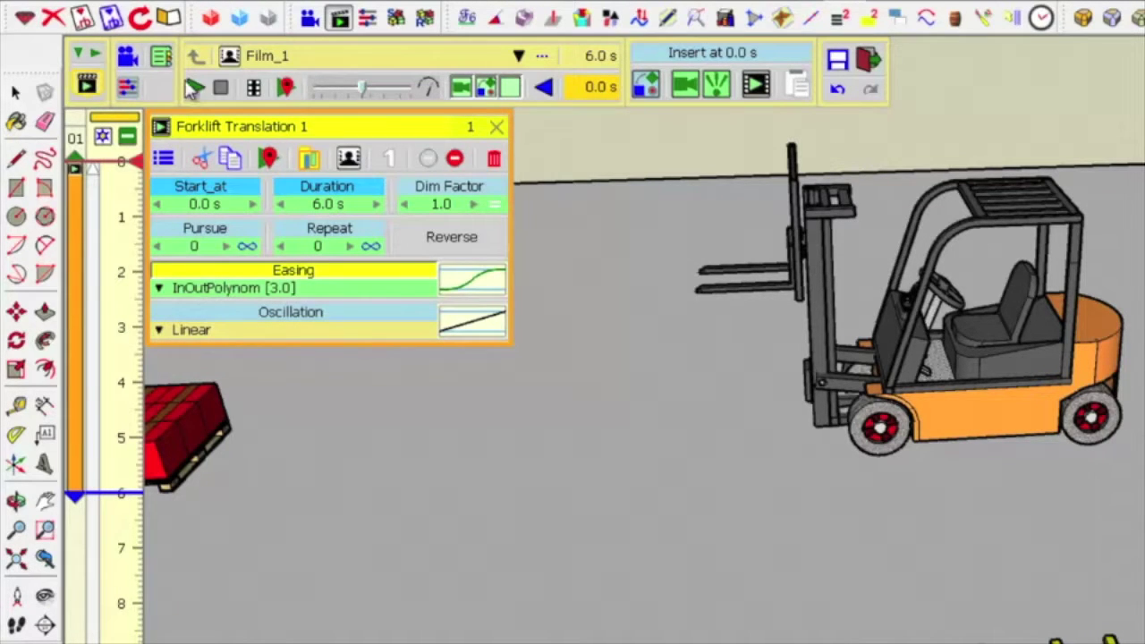
{"action": "left_click", "coordinate": [193, 89]}
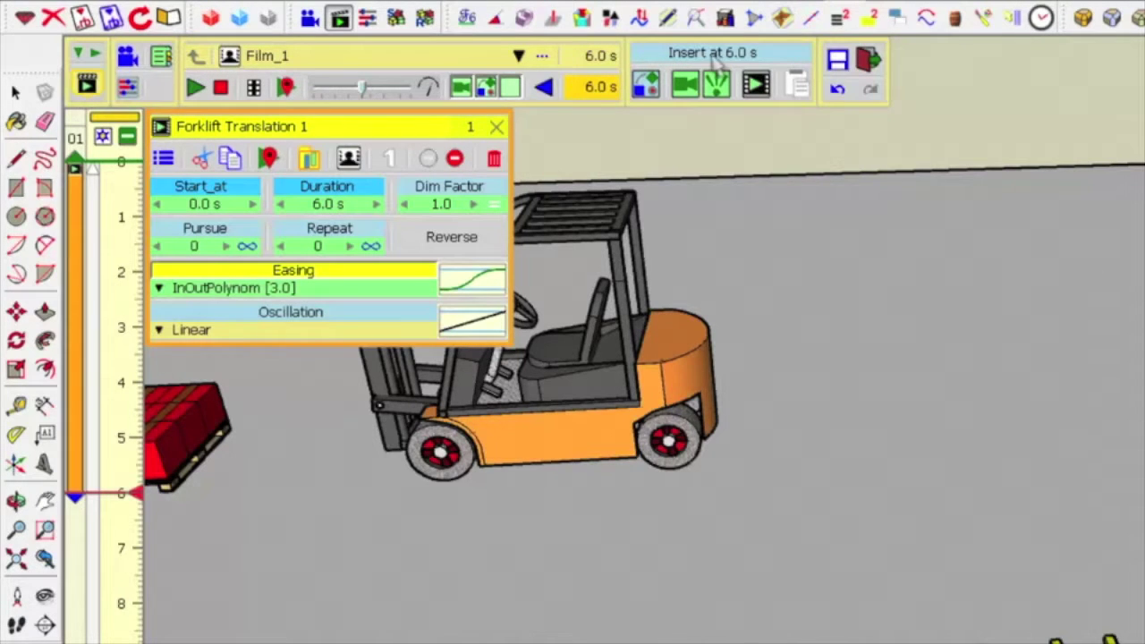
Save all Animator data into the model and exit the Animator tool
{"action": "left_click", "coordinate": [835, 66]}
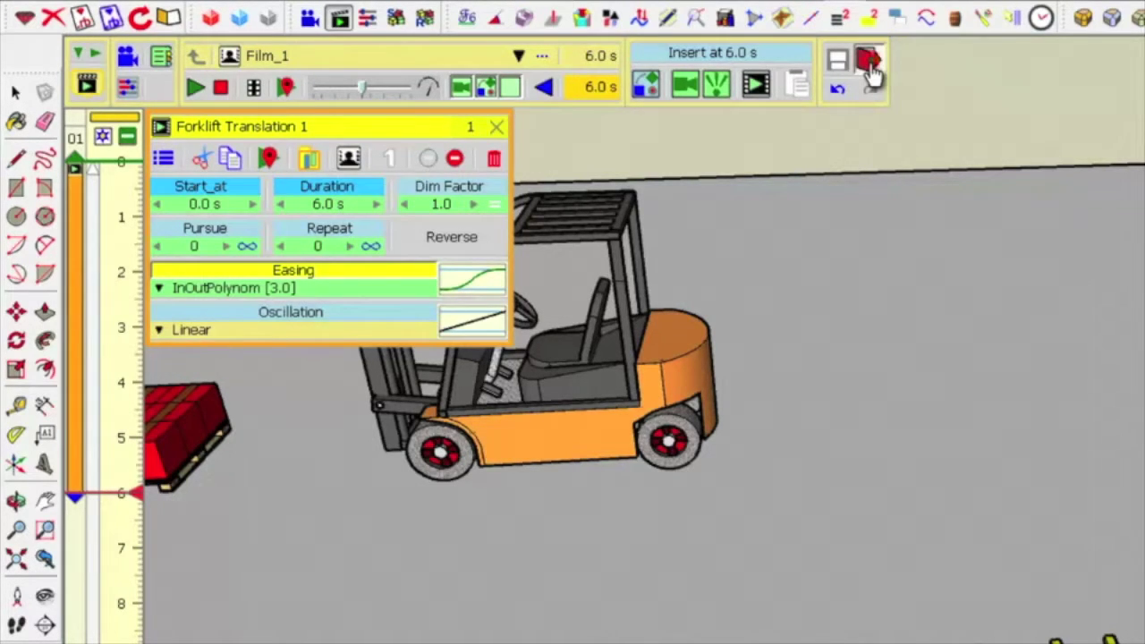
{"action": "left_click", "coordinate": [870, 60]}
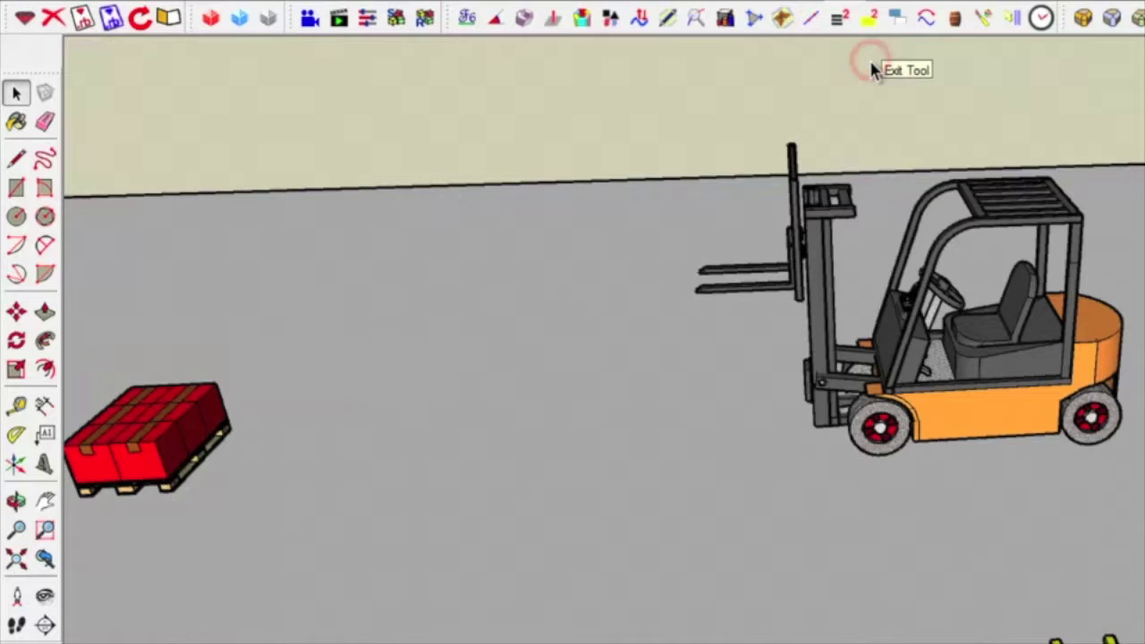